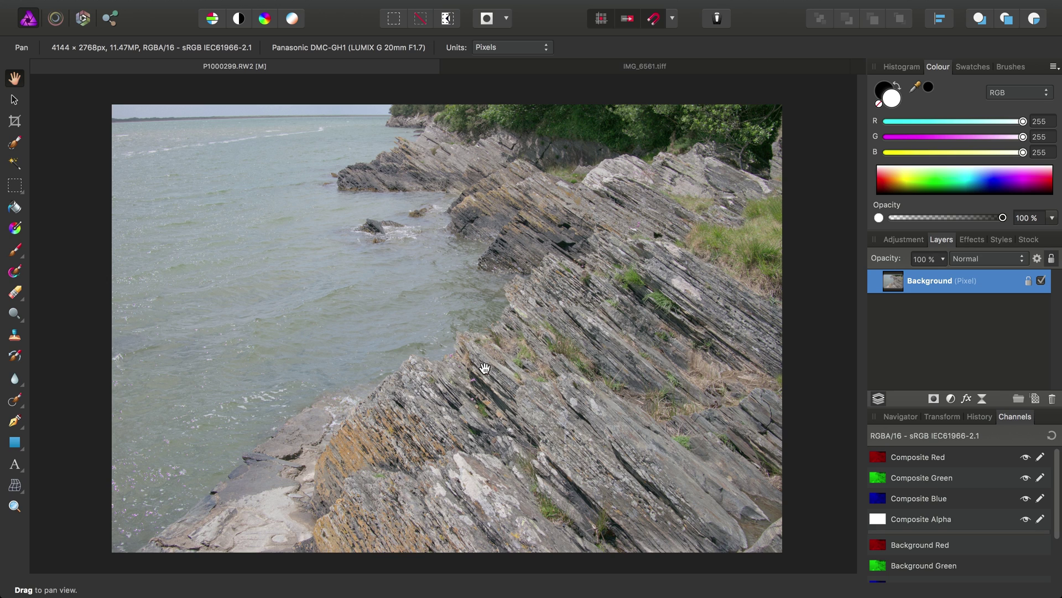
Add a live Unsharp Mask filter layer to the coastline photo with a 100 px radius
{"action": "left_click", "coordinate": [287, 7]}
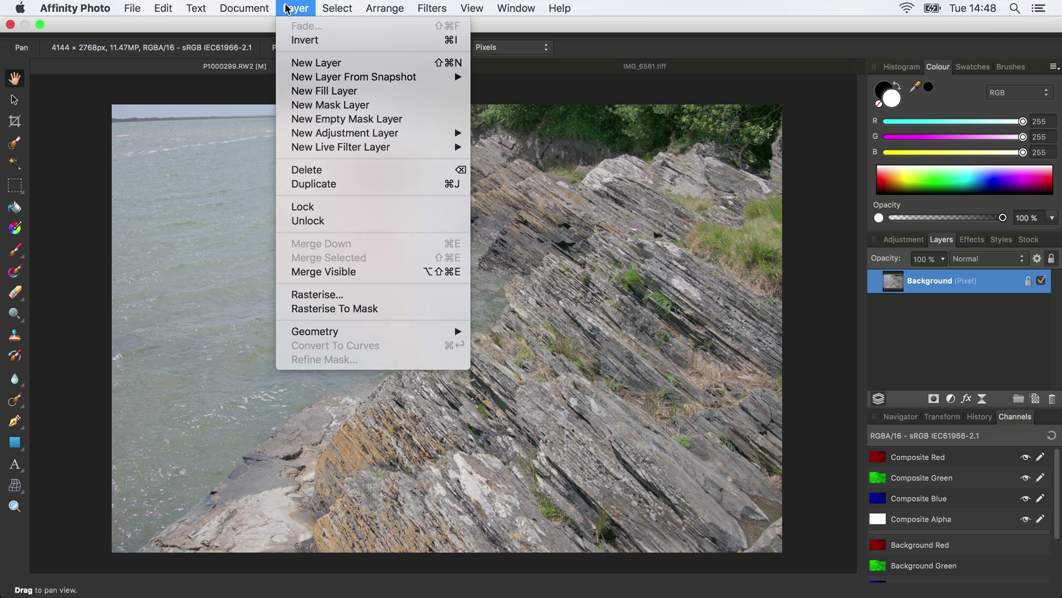
{"action": "mouse_move", "coordinate": [356, 150]}
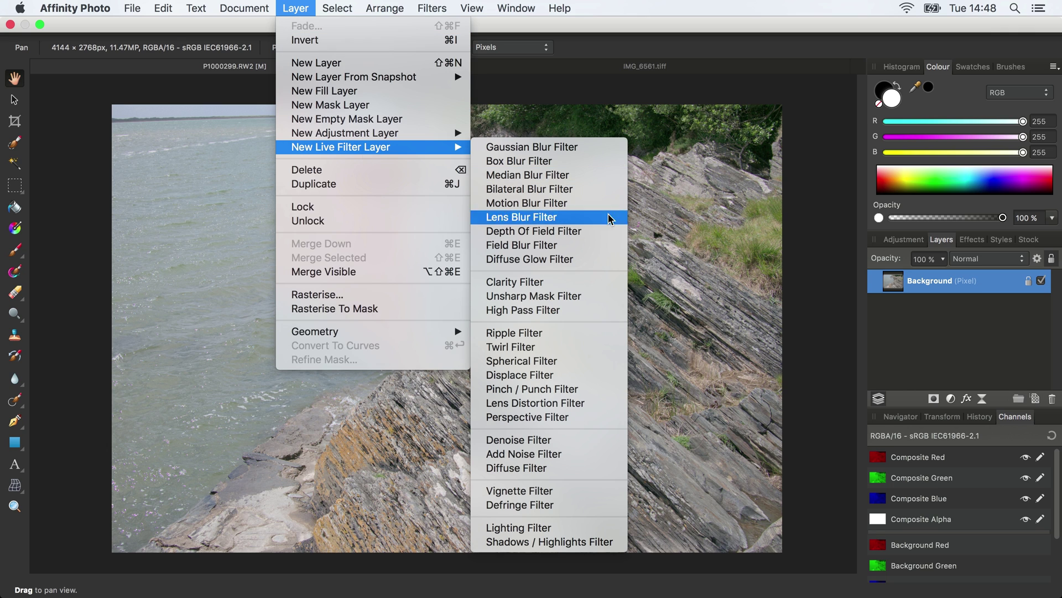
{"action": "left_click", "coordinate": [564, 297]}
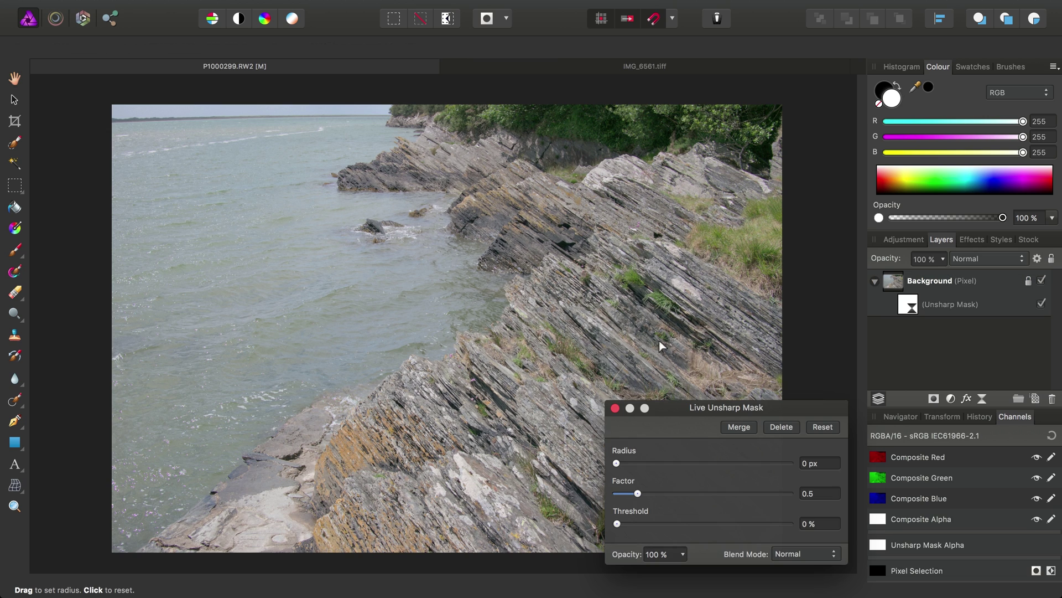
{"action": "left_click_drag", "start_coordinate": [715, 410], "coordinate": [594, 164]}
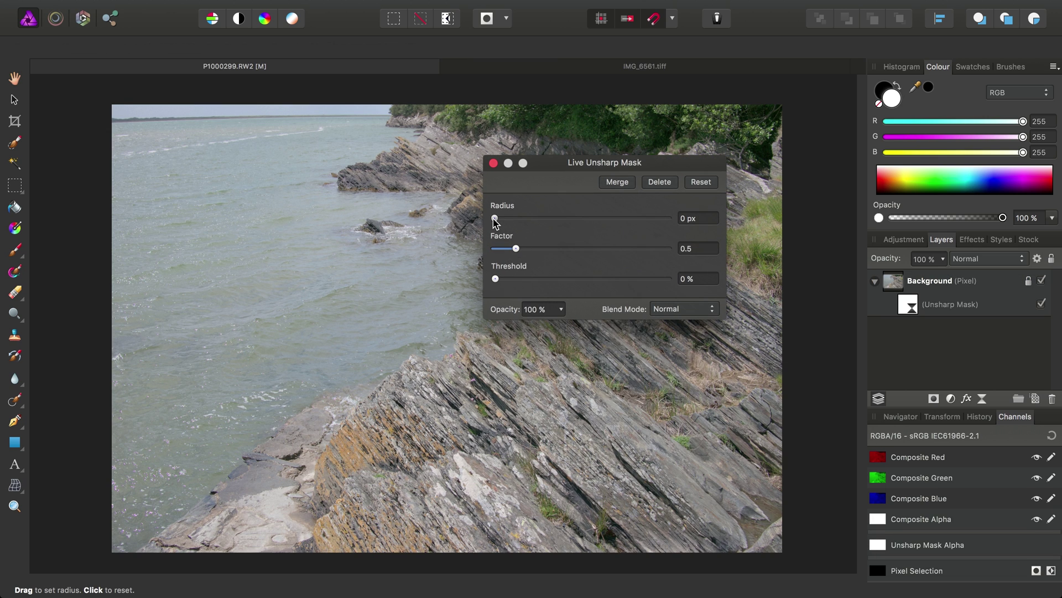
{"action": "left_click_drag", "start_coordinate": [497, 221], "coordinate": [686, 240]}
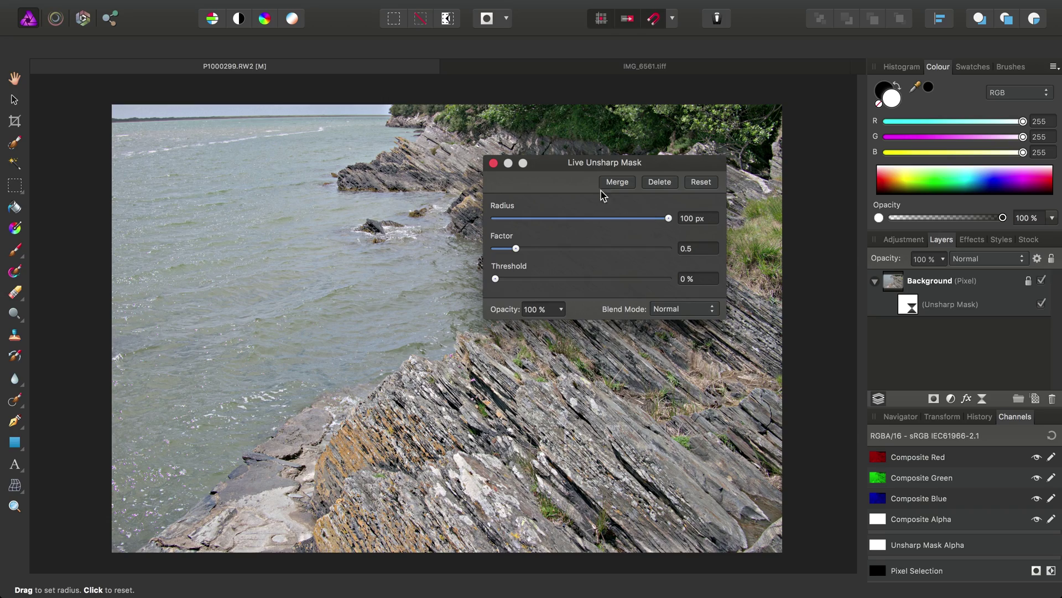
{"action": "left_click_drag", "start_coordinate": [608, 174], "coordinate": [640, 181]}
Close the filter settings and switch the Unsharp Mask layer's blend mode to Lighten
{"action": "left_click", "coordinate": [527, 169]}
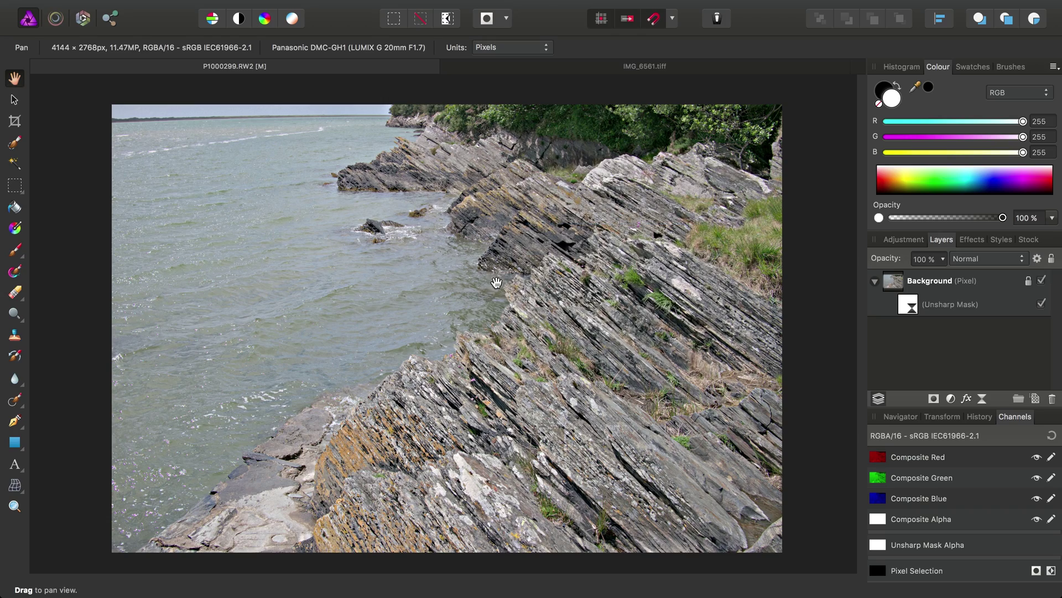
{"action": "scroll", "coordinate": [470, 332], "scroll_direction": "down", "scroll_amount": 2}
{"action": "scroll", "coordinate": [472, 361], "scroll_direction": "up", "scroll_amount": 5}
{"action": "scroll", "coordinate": [472, 361], "scroll_direction": "up", "scroll_amount": 2}
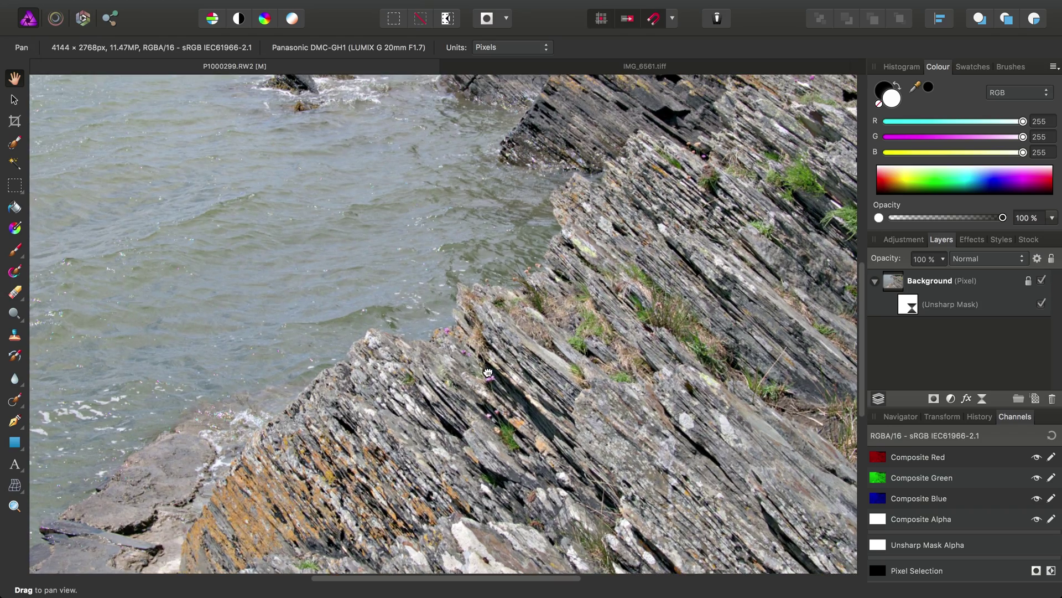
{"action": "left_click", "coordinate": [907, 313]}
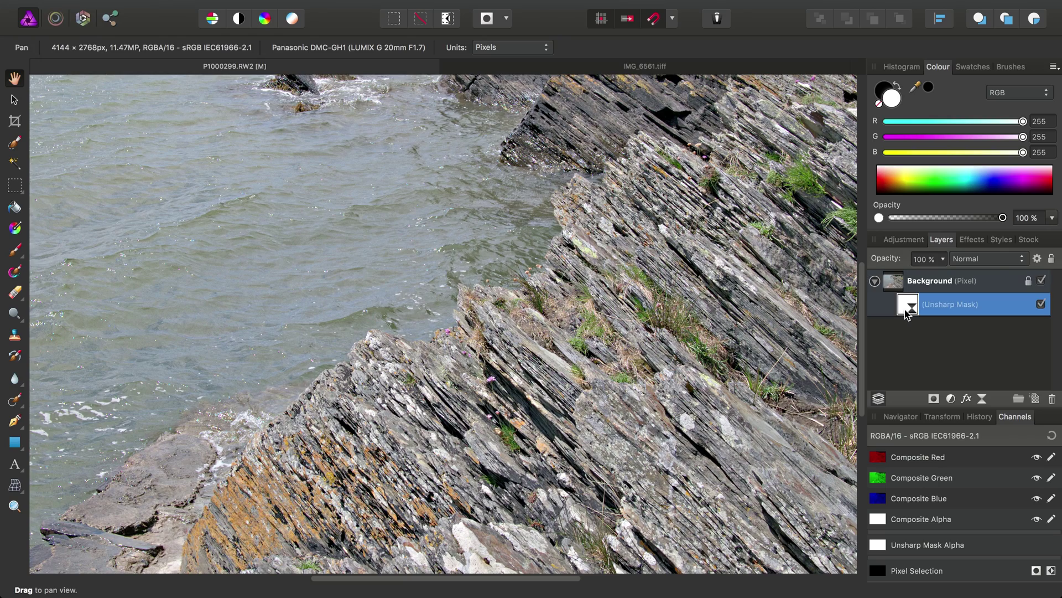
{"action": "left_click", "coordinate": [1004, 260]}
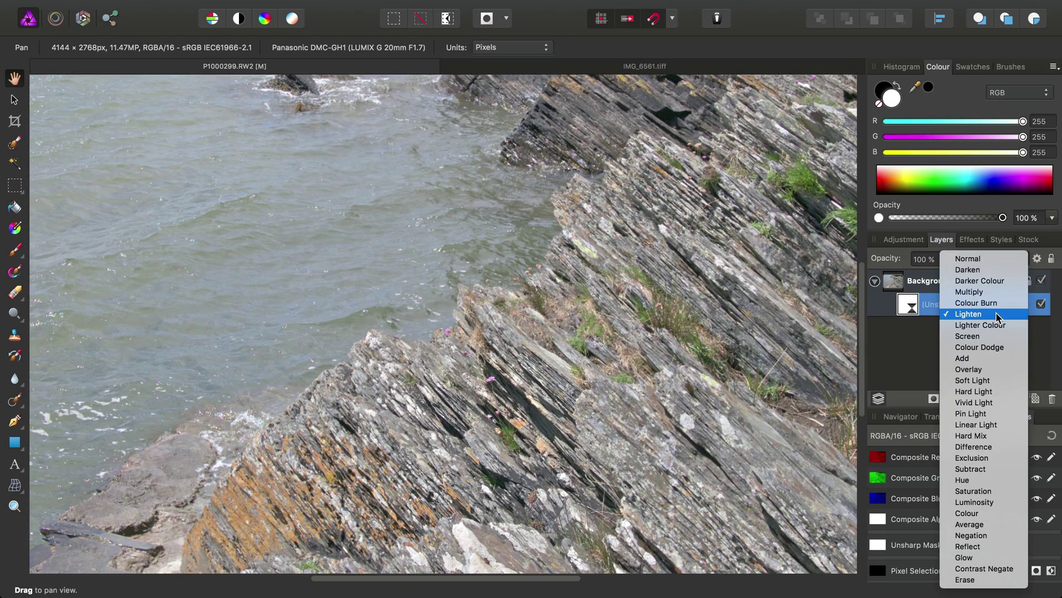
{"action": "left_click", "coordinate": [998, 314]}
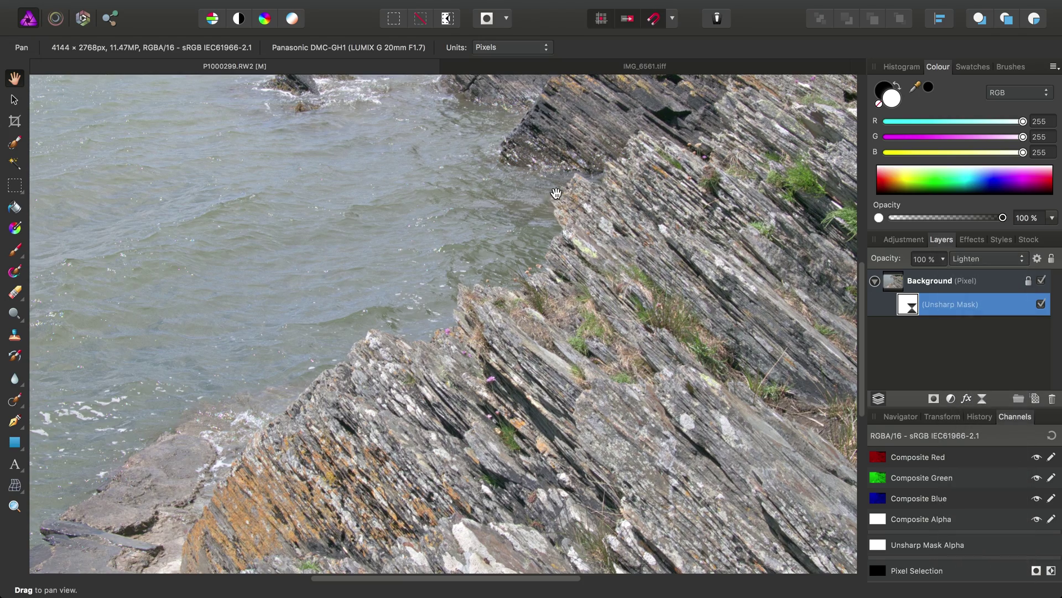
{"action": "left_click_drag", "start_coordinate": [556, 194], "coordinate": [530, 319]}
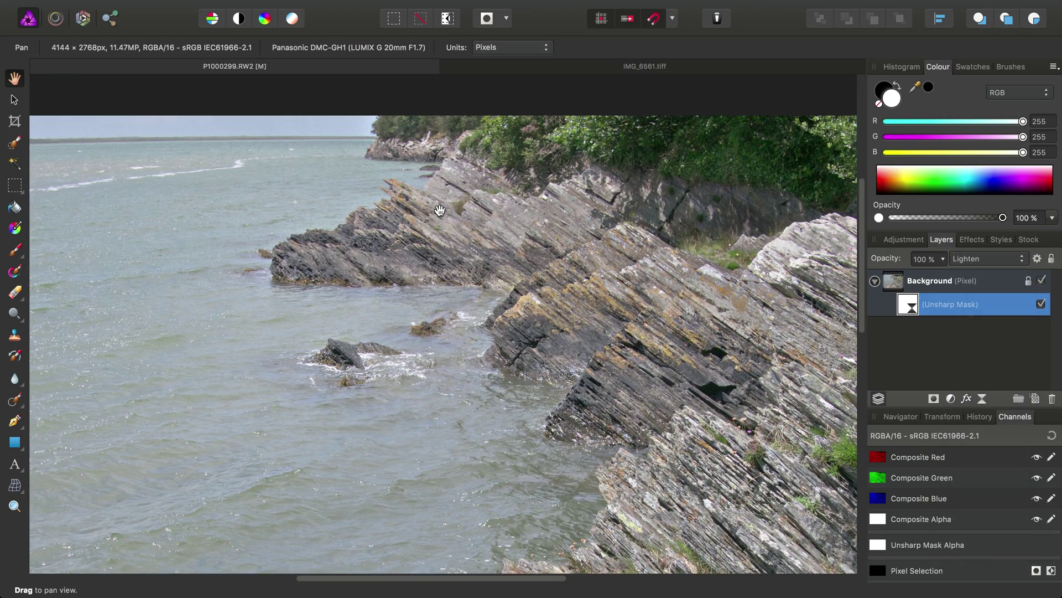
{"action": "scroll", "coordinate": [416, 307], "scroll_direction": "down", "scroll_amount": 10}
{"action": "scroll", "coordinate": [416, 307], "scroll_direction": "right", "scroll_amount": 5}
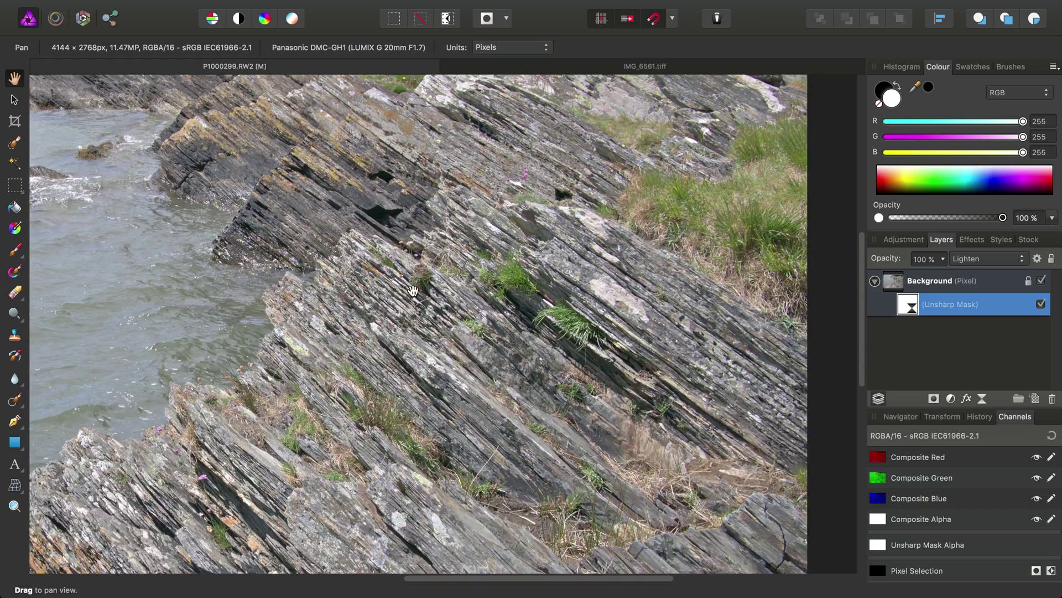
{"action": "left_click_drag", "start_coordinate": [413, 291], "coordinate": [611, 398]}
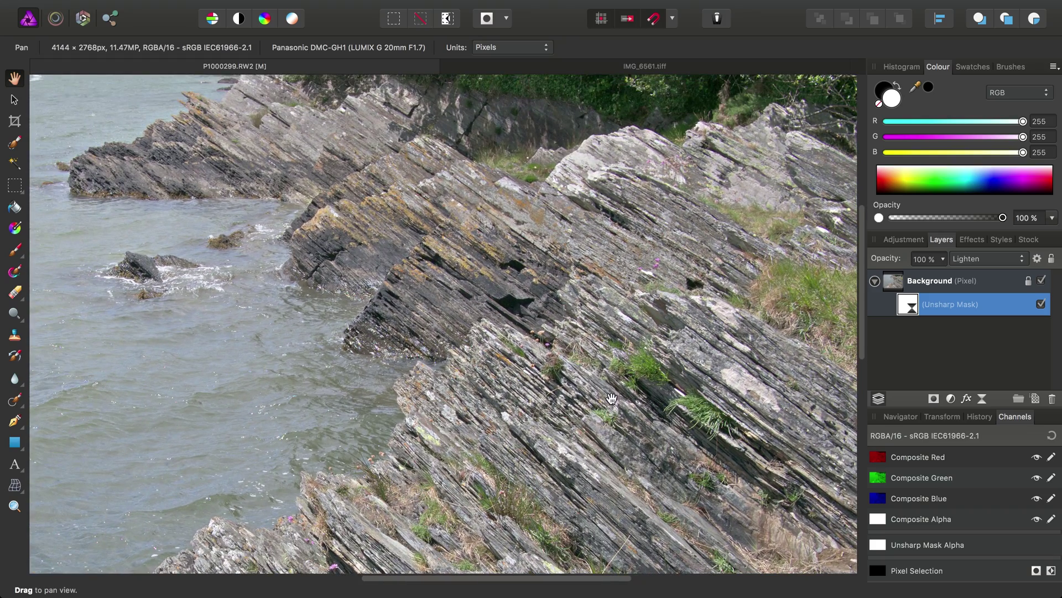
{"action": "left_click_drag", "start_coordinate": [238, 232], "coordinate": [457, 342]}
{"action": "scroll", "coordinate": [256, 304], "scroll_direction": "right", "scroll_amount": 3}
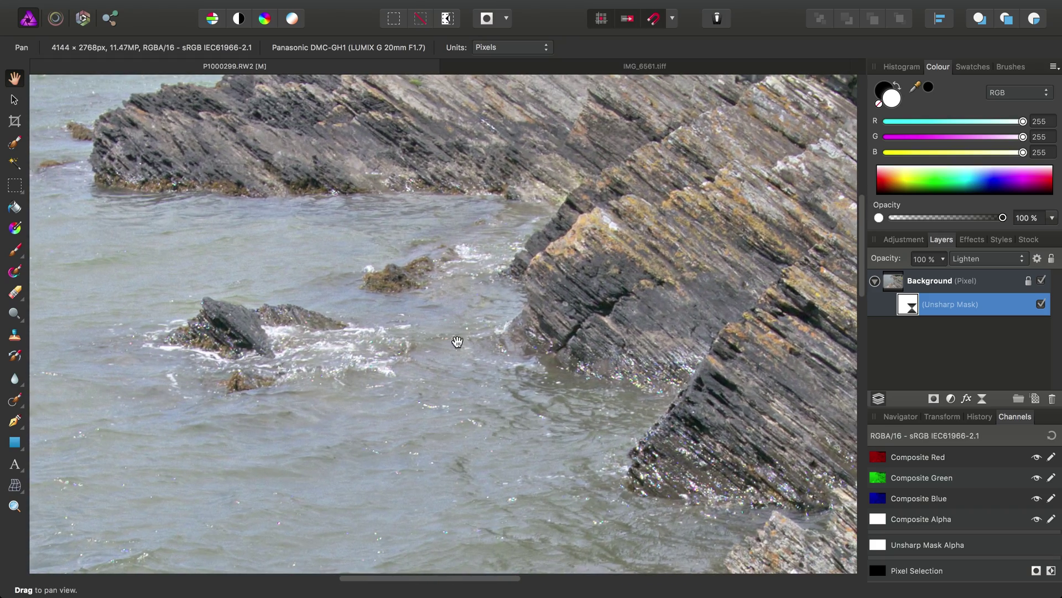
{"action": "left_click", "coordinate": [1041, 306]}
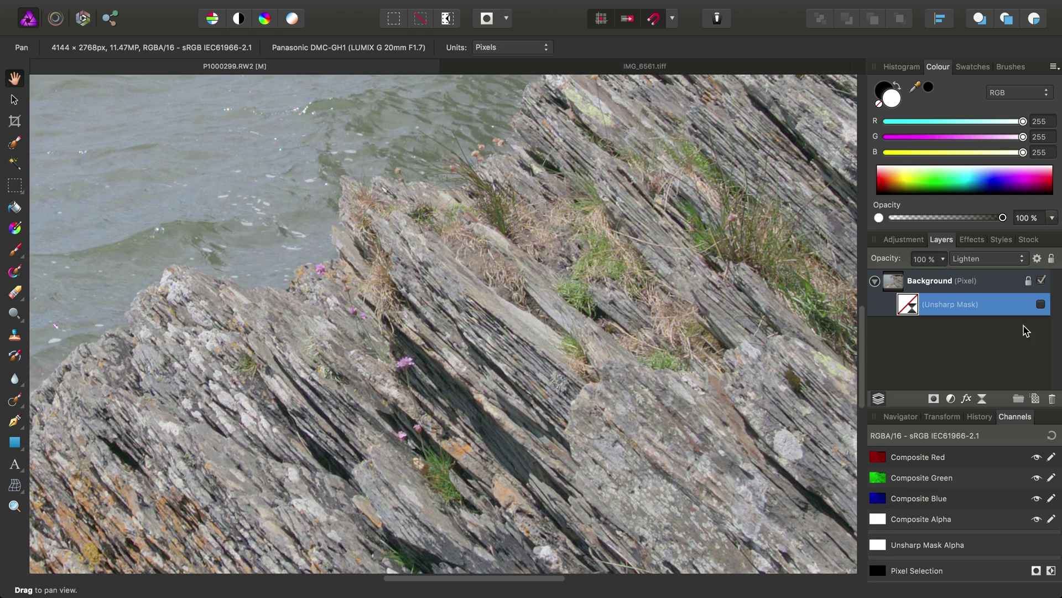
{"action": "left_click", "coordinate": [1041, 304]}
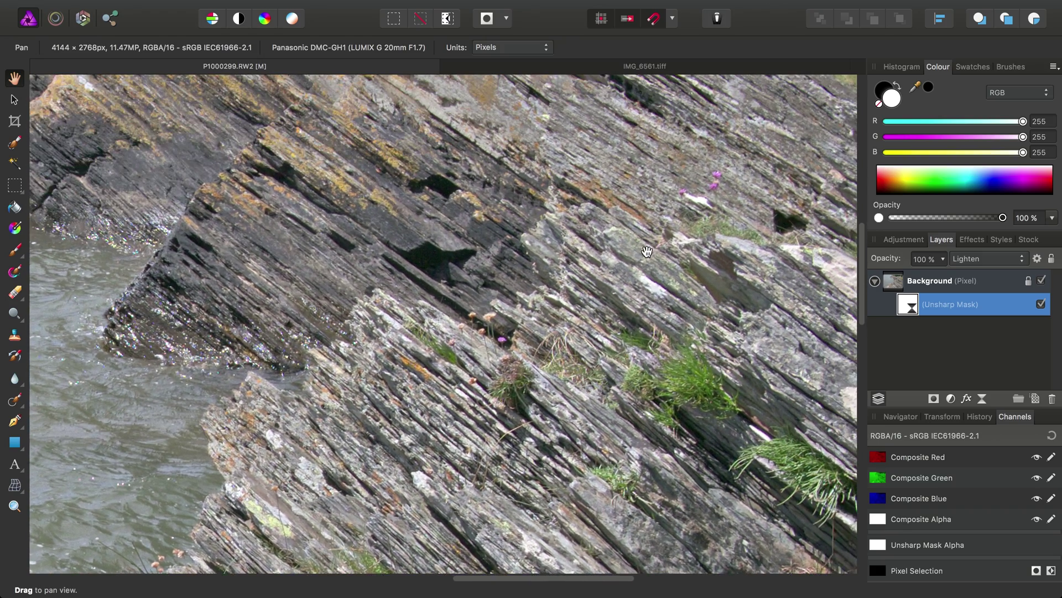
{"action": "scroll", "coordinate": [646, 251], "scroll_direction": "up", "scroll_amount": 5}
{"action": "scroll", "coordinate": [647, 252], "scroll_direction": "right", "scroll_amount": 3}
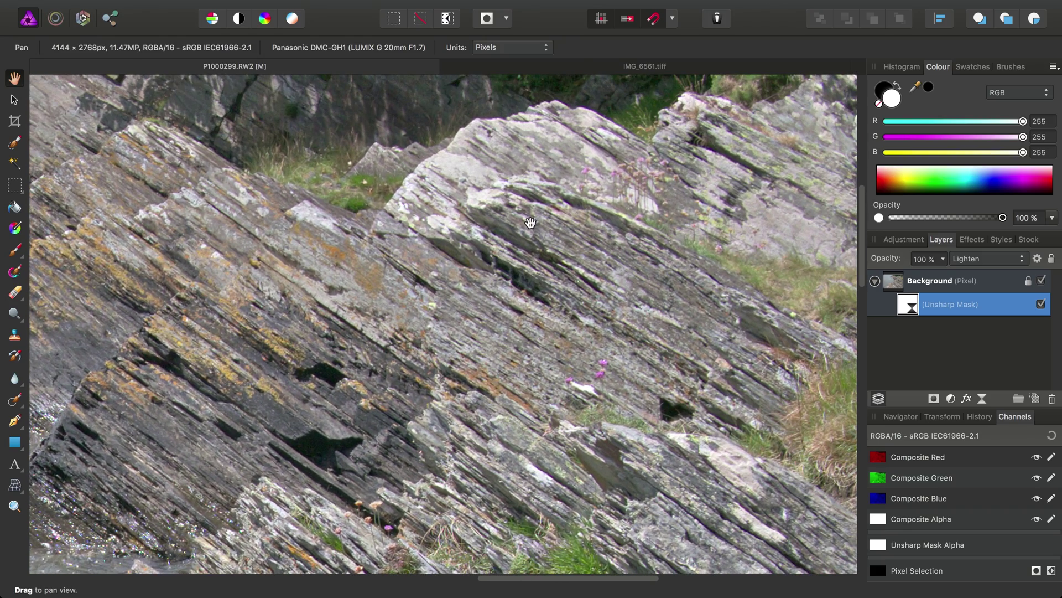
{"action": "scroll", "coordinate": [481, 249], "scroll_direction": "down", "scroll_amount": 2}
{"action": "scroll", "coordinate": [481, 249], "scroll_direction": "right", "scroll_amount": 3}
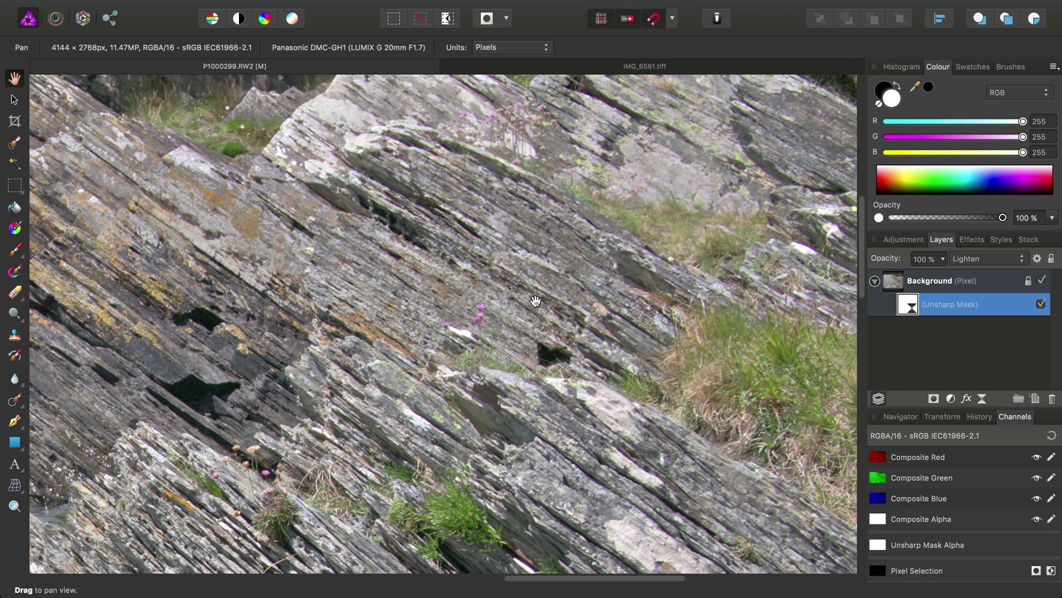
{"action": "scroll", "coordinate": [536, 286], "scroll_direction": "up", "scroll_amount": 4}
{"action": "scroll", "coordinate": [536, 287], "scroll_direction": "right", "scroll_amount": 6}
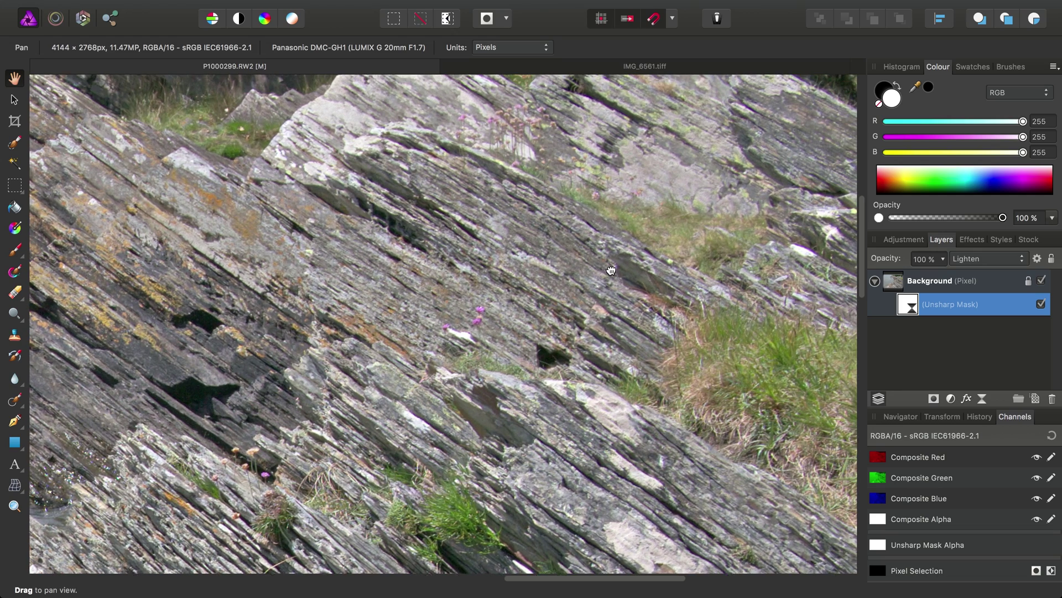
{"action": "scroll", "coordinate": [420, 342], "scroll_direction": "left", "scroll_amount": 10}
{"action": "scroll", "coordinate": [420, 341], "scroll_direction": "down", "scroll_amount": 3}
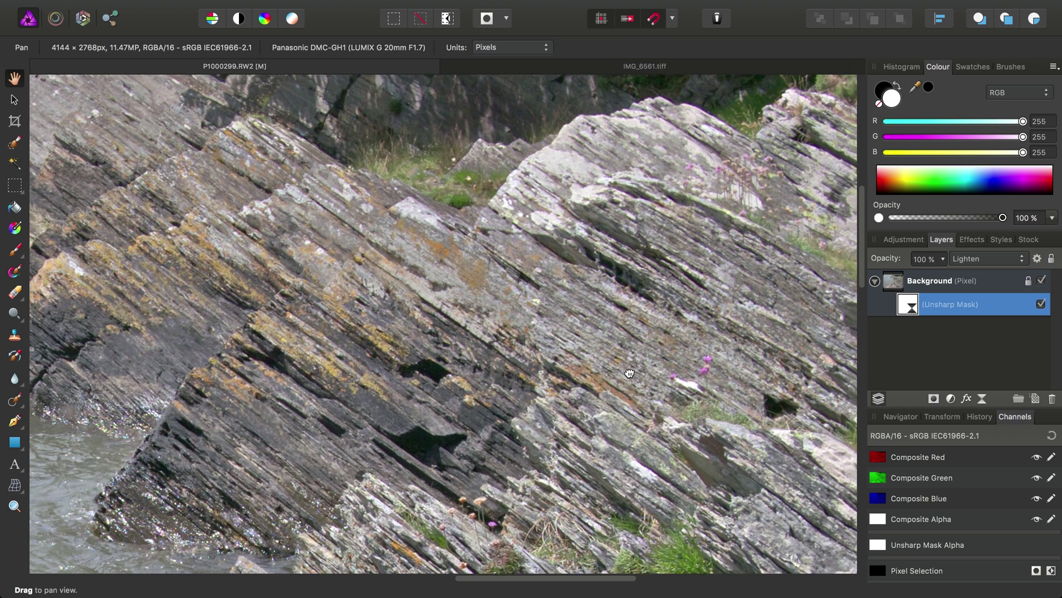
{"action": "left_click_drag", "start_coordinate": [630, 373], "coordinate": [632, 371]}
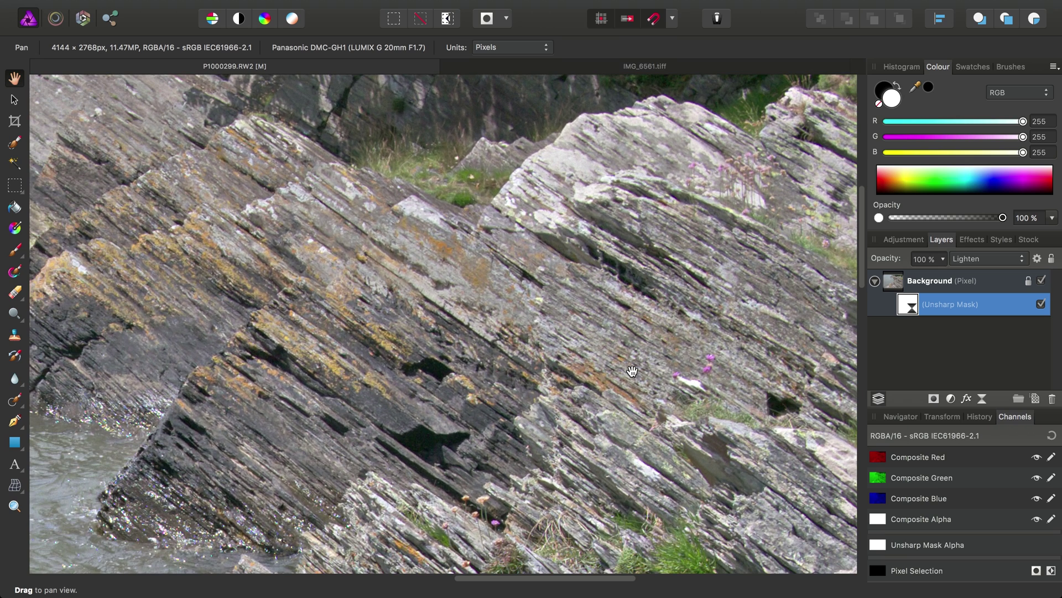
{"action": "key", "text": "super+0"}
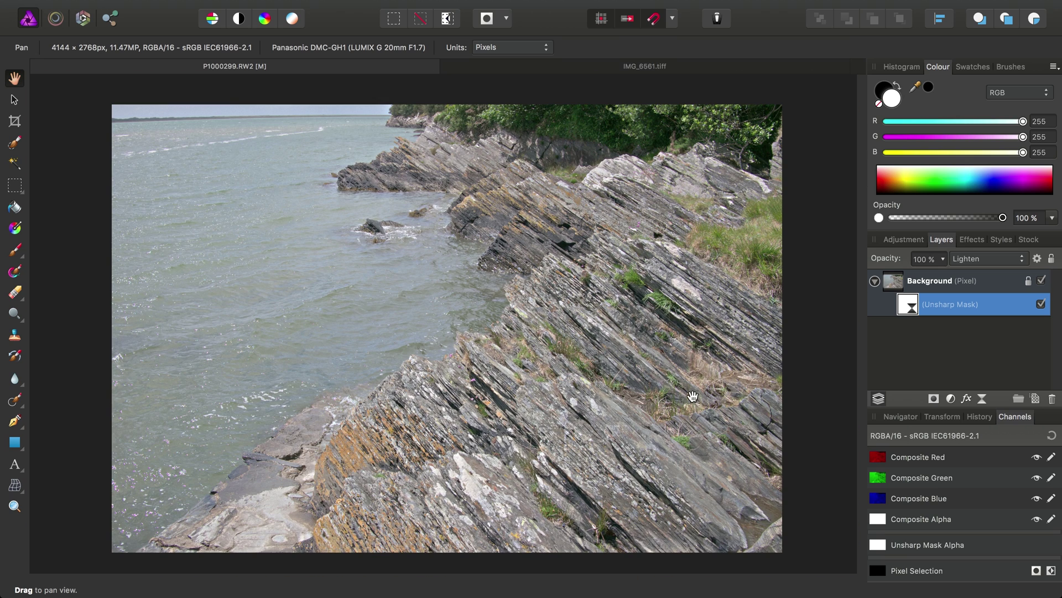
{"action": "left_click", "coordinate": [1041, 304]}
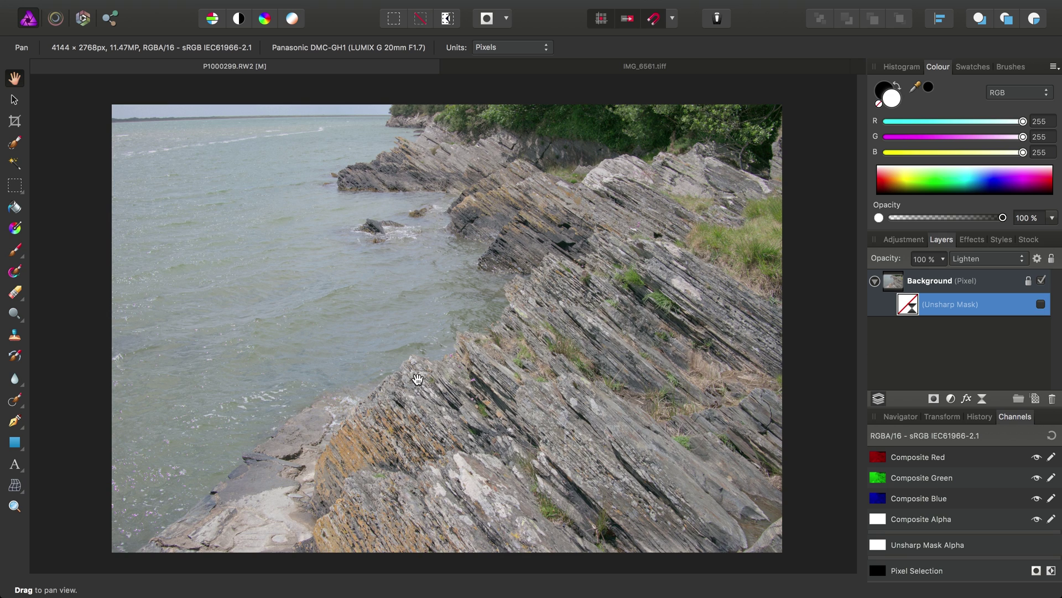
{"action": "left_click", "coordinate": [1041, 304]}
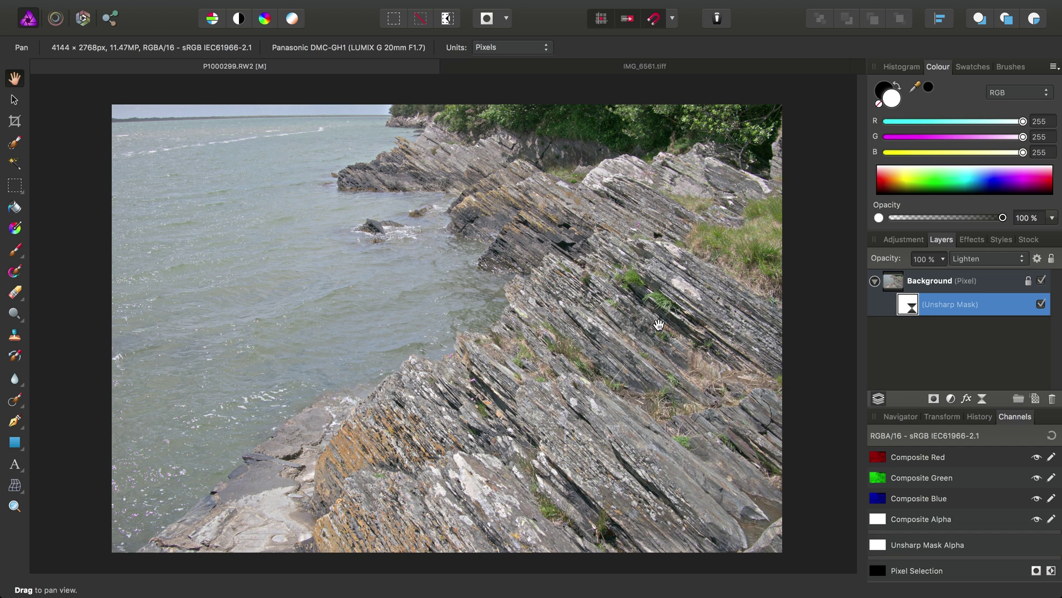
Switch to the spider photo IMG_6561.tiff and centre the spider in view
{"action": "left_click", "coordinate": [712, 71]}
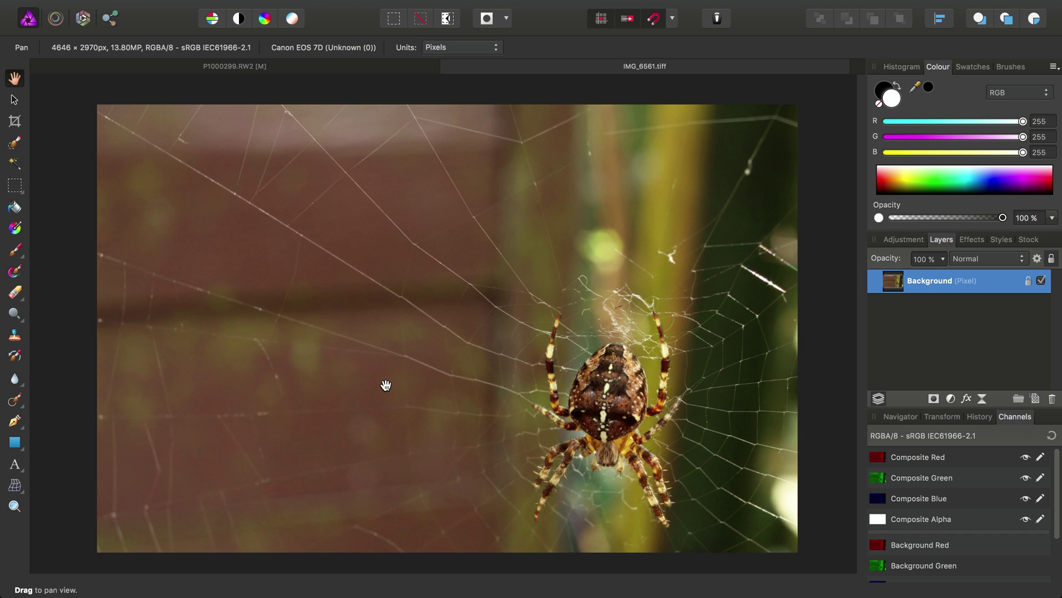
{"action": "left_click_drag", "start_coordinate": [458, 319], "coordinate": [434, 303]}
{"action": "scroll", "coordinate": [434, 303], "scroll_direction": "down", "scroll_amount": 1}
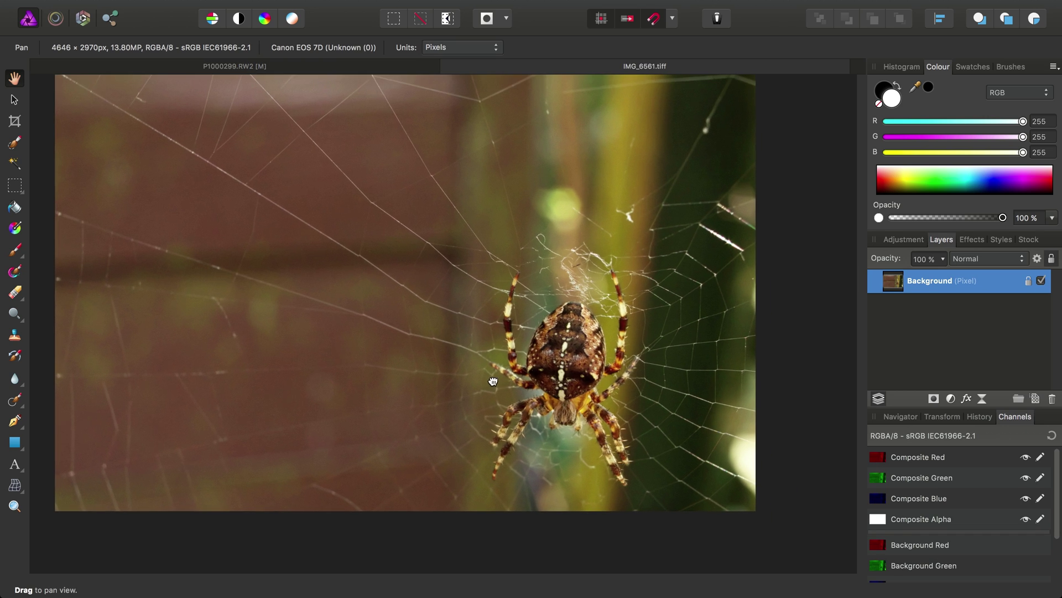
{"action": "scroll", "coordinate": [397, 324], "scroll_direction": "up", "scroll_amount": 3}
{"action": "scroll", "coordinate": [396, 332], "scroll_direction": "up", "scroll_amount": 3}
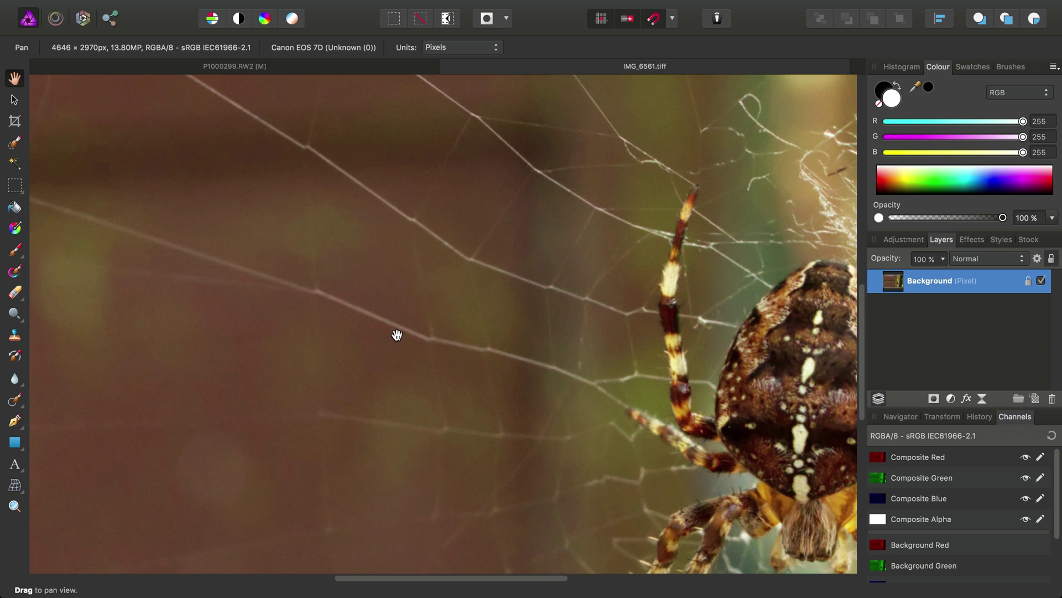
{"action": "scroll", "coordinate": [394, 349], "scroll_direction": "right", "scroll_amount": 5}
{"action": "left_click_drag", "start_coordinate": [393, 349], "coordinate": [308, 314]}
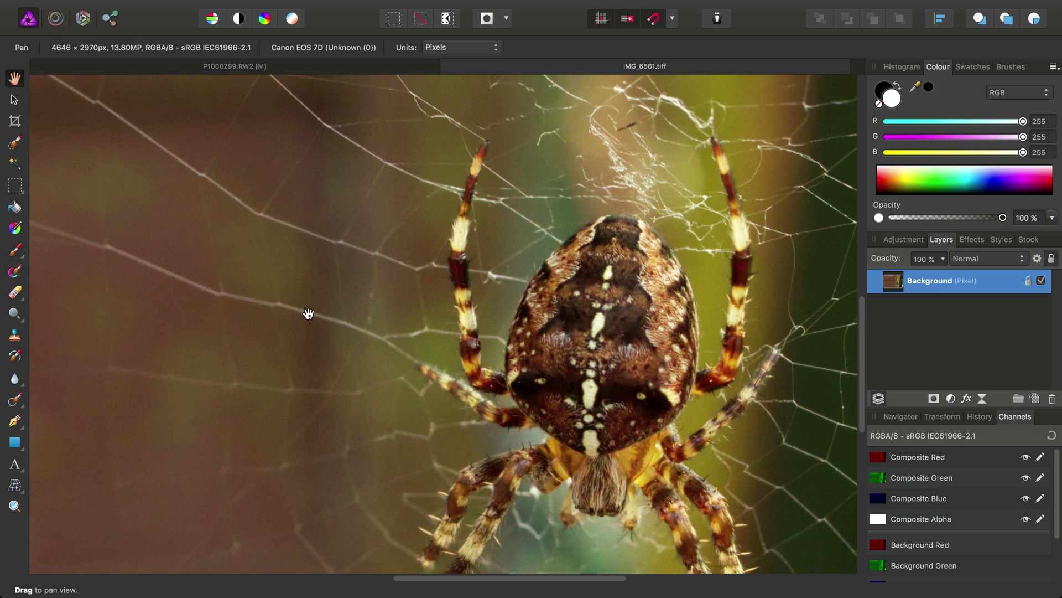
Zoom and pan around the spider photo to frame the subject closely
{"action": "scroll", "coordinate": [308, 313], "scroll_direction": "up", "scroll_amount": 1}
{"action": "scroll", "coordinate": [480, 441], "scroll_direction": "up", "scroll_amount": 5}
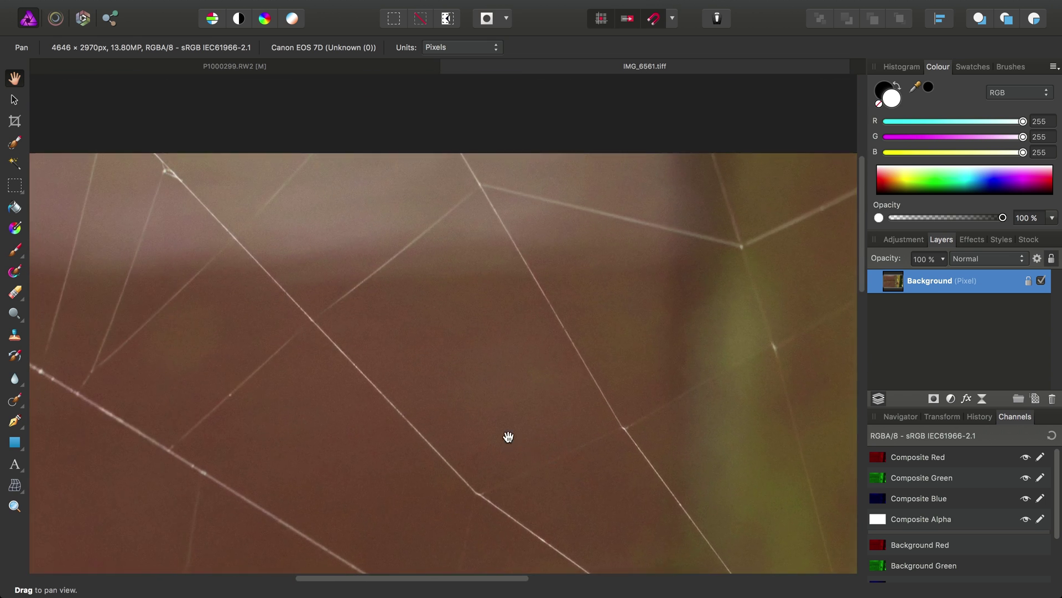
{"action": "scroll", "coordinate": [508, 437], "scroll_direction": "down", "scroll_amount": 3}
{"action": "scroll", "coordinate": [455, 330], "scroll_direction": "down", "scroll_amount": 2}
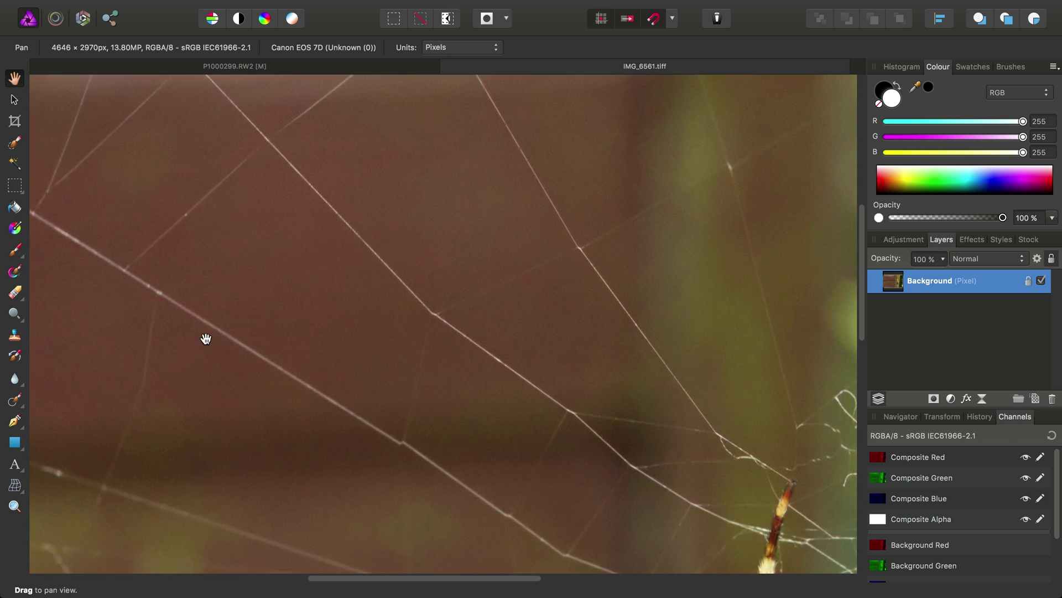
{"action": "scroll", "coordinate": [206, 338], "scroll_direction": "down", "scroll_amount": 10}
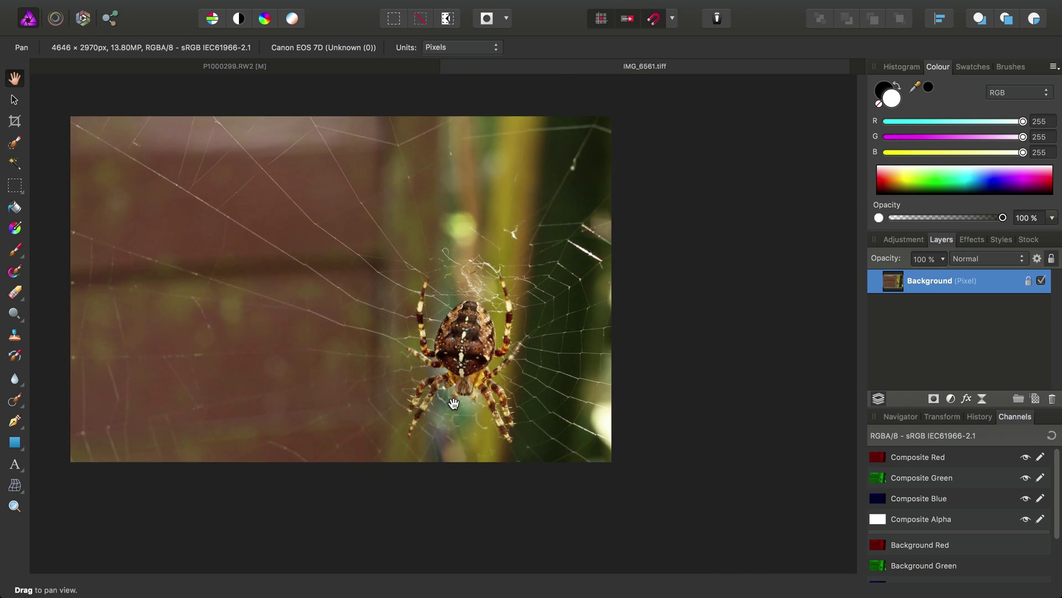
{"action": "scroll", "coordinate": [454, 403], "scroll_direction": "up", "scroll_amount": 2}
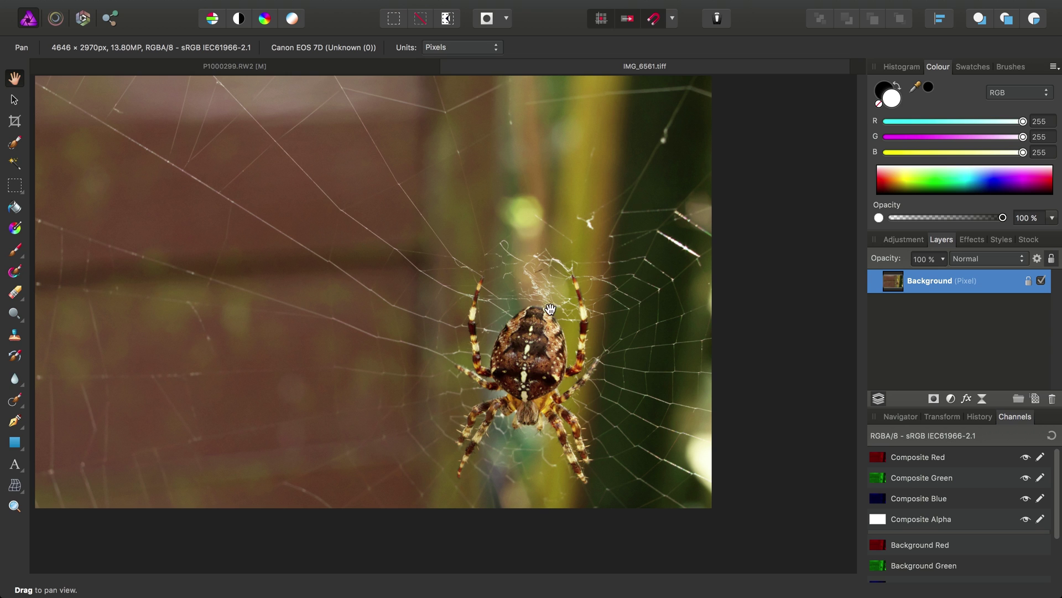
{"action": "left_click_drag", "start_coordinate": [509, 392], "coordinate": [584, 377]}
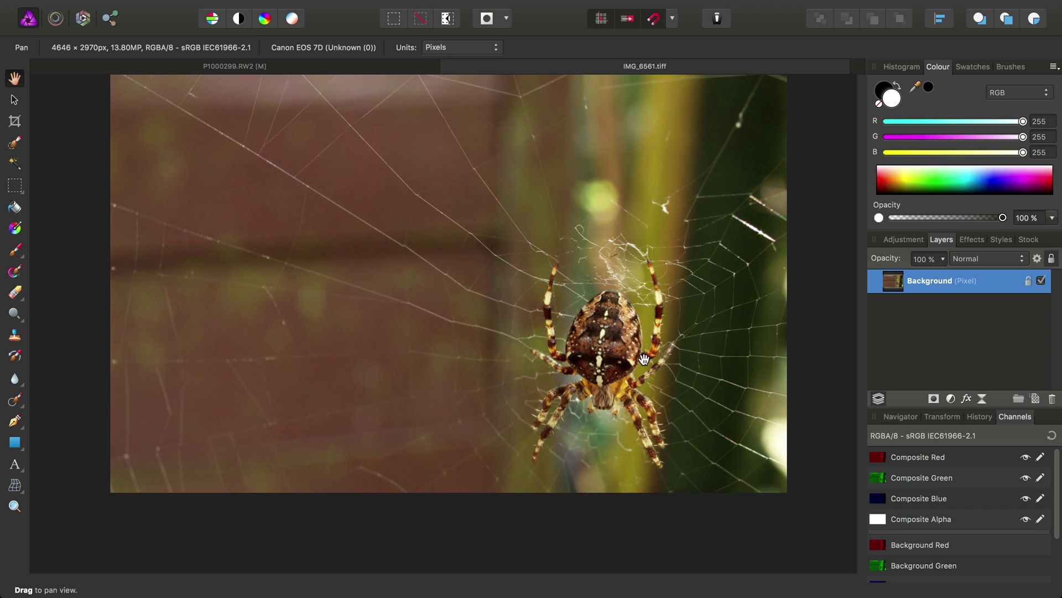
{"action": "scroll", "coordinate": [576, 326], "scroll_direction": "up", "scroll_amount": 1}
{"action": "scroll", "coordinate": [577, 332], "scroll_direction": "up", "scroll_amount": 1}
{"action": "scroll", "coordinate": [569, 333], "scroll_direction": "up", "scroll_amount": 2}
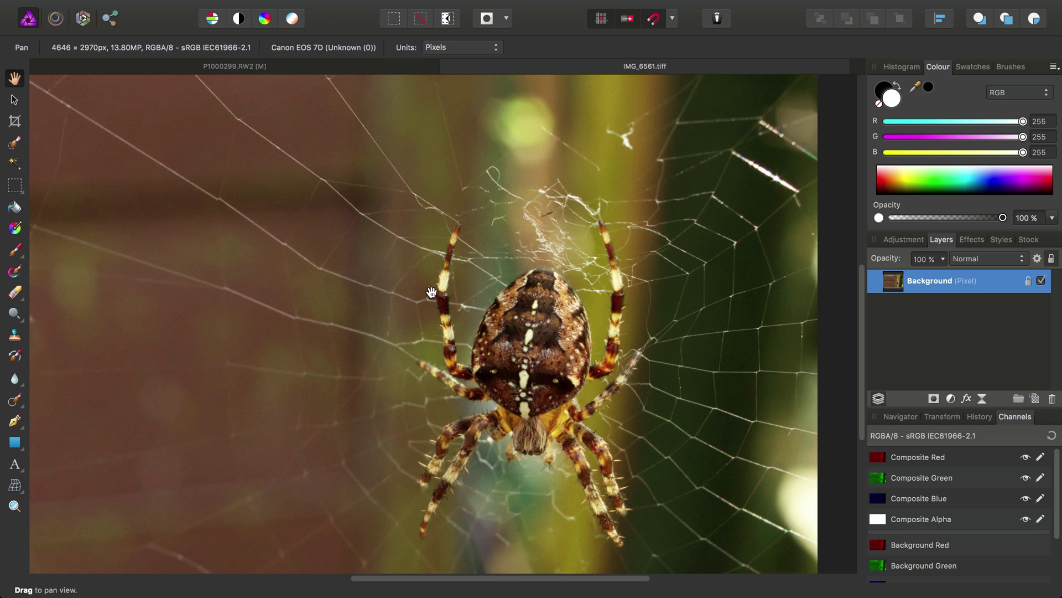
Add a live Unsharp Mask filter layer to the spider photo with a 100 px radius
{"action": "left_click", "coordinate": [301, 6]}
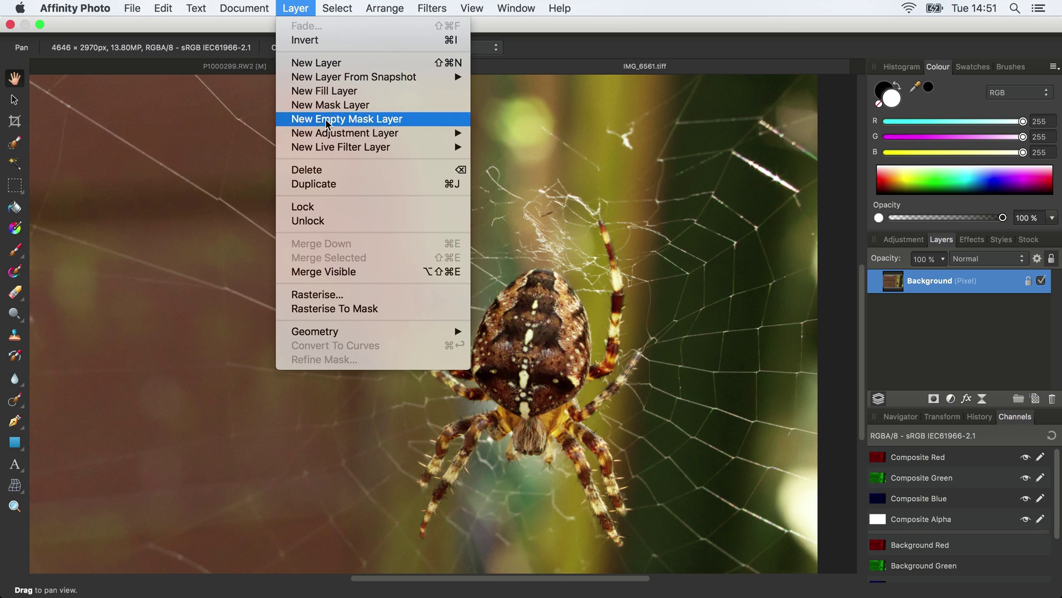
{"action": "mouse_move", "coordinate": [376, 147]}
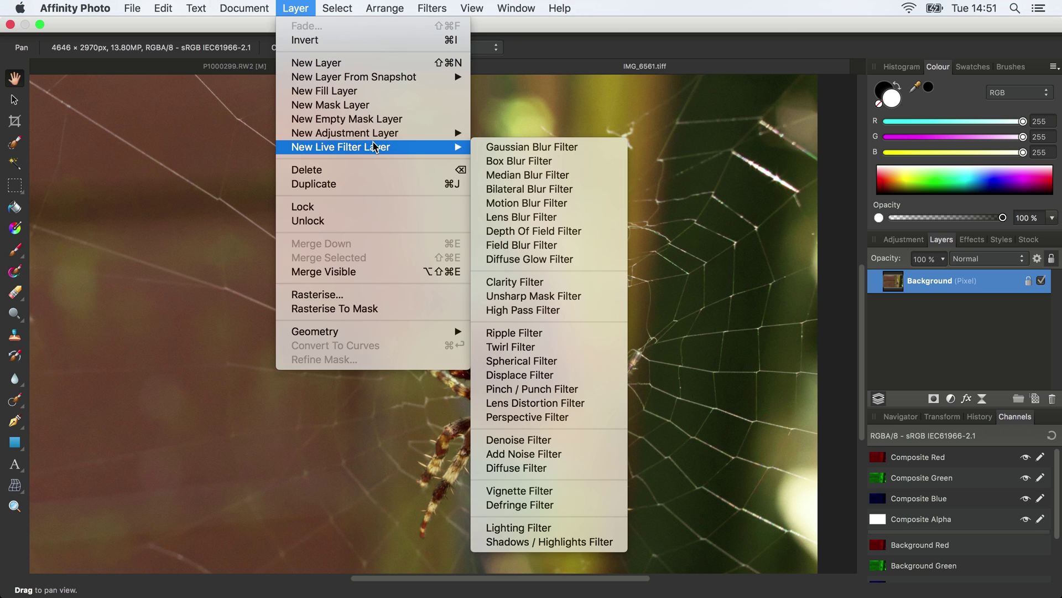
{"action": "left_click", "coordinate": [549, 295]}
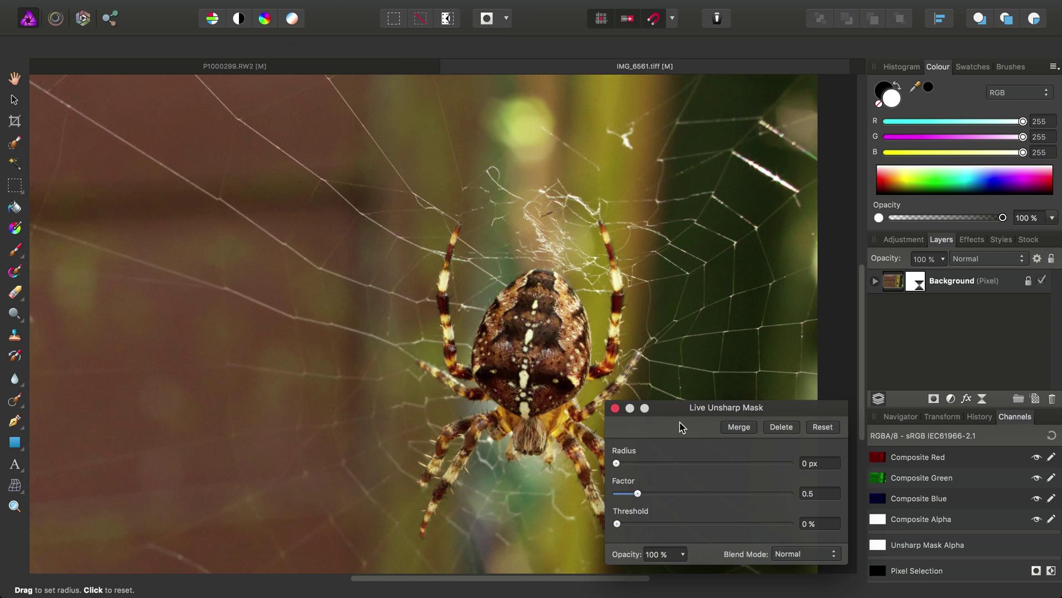
{"action": "left_click_drag", "start_coordinate": [689, 407], "coordinate": [160, 121]}
{"action": "left_click_drag", "start_coordinate": [91, 182], "coordinate": [275, 197]}
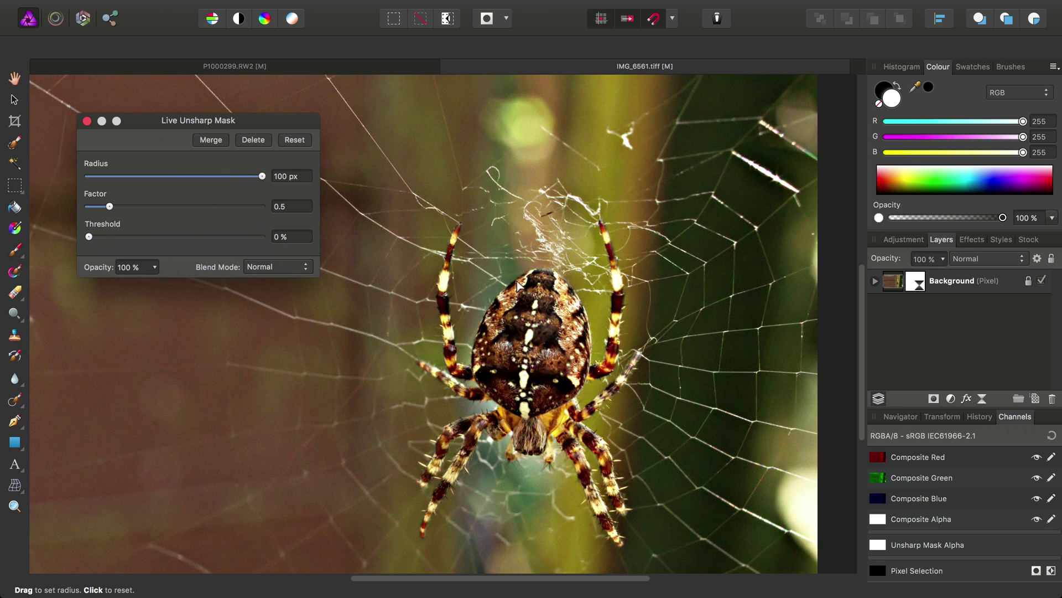
Set the nested Unsharp Mask layer under Background to Lighten blending, then zoom out to the whole image
{"action": "left_click", "coordinate": [875, 283]}
{"action": "left_click", "coordinate": [906, 310]}
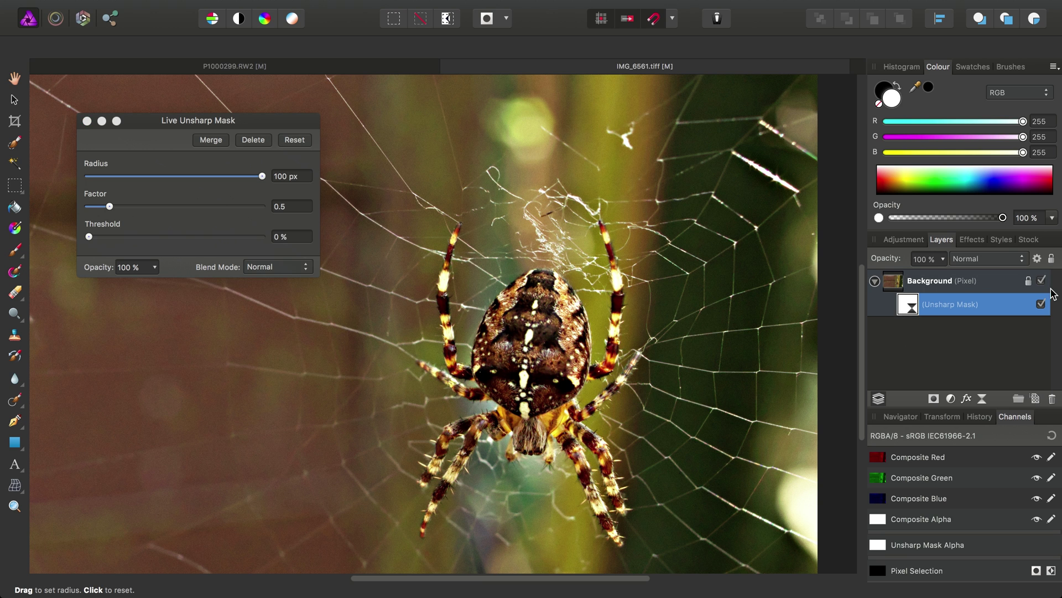
{"action": "left_click", "coordinate": [1003, 258]}
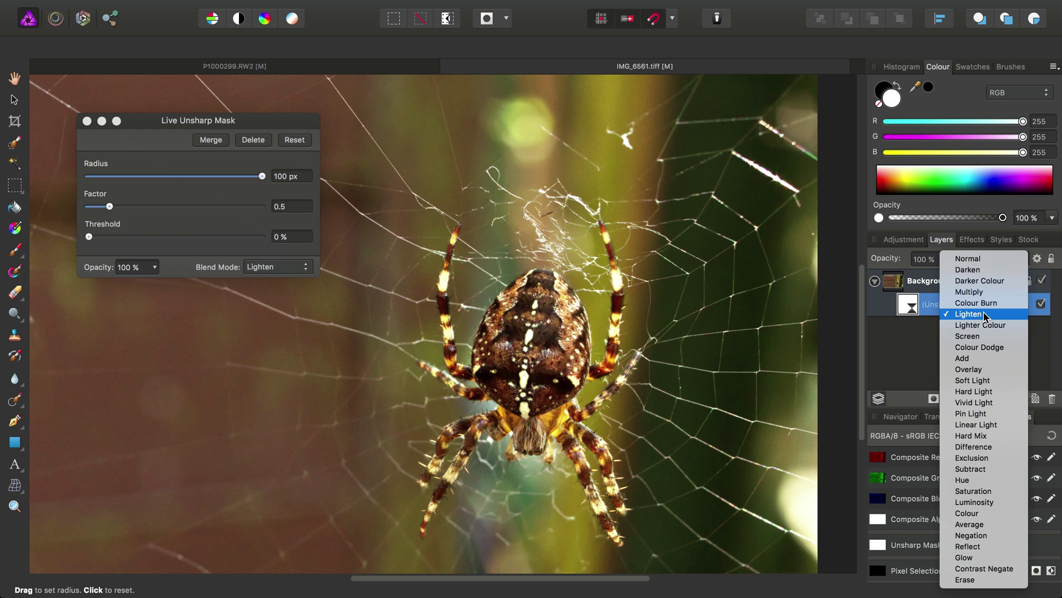
{"action": "left_click", "coordinate": [985, 316]}
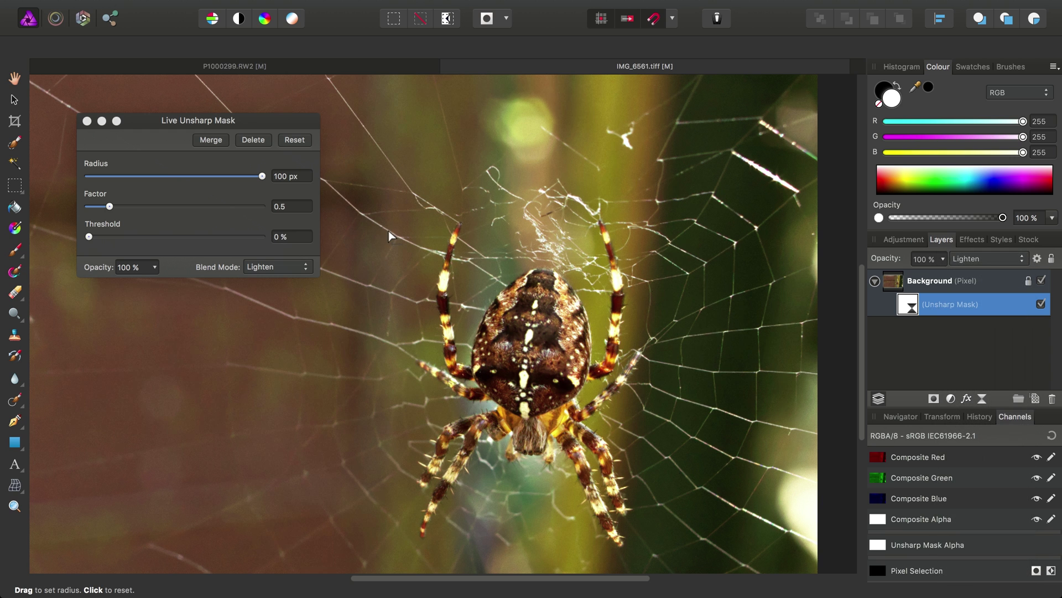
{"action": "left_click_drag", "start_coordinate": [456, 400], "coordinate": [637, 386]}
{"action": "key", "text": "super+minus"}
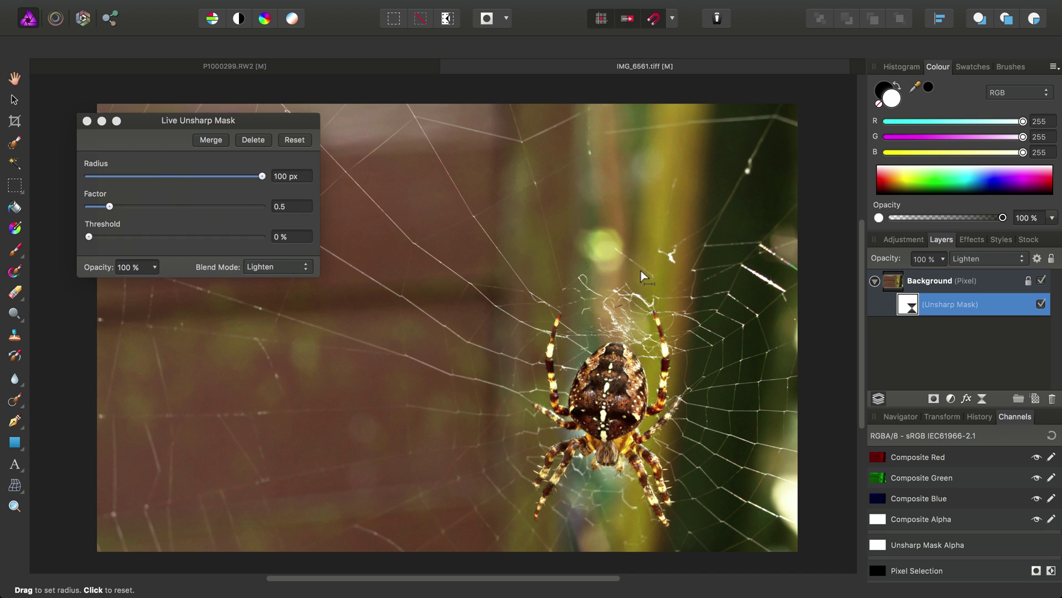
{"action": "left_click", "coordinate": [1041, 305]}
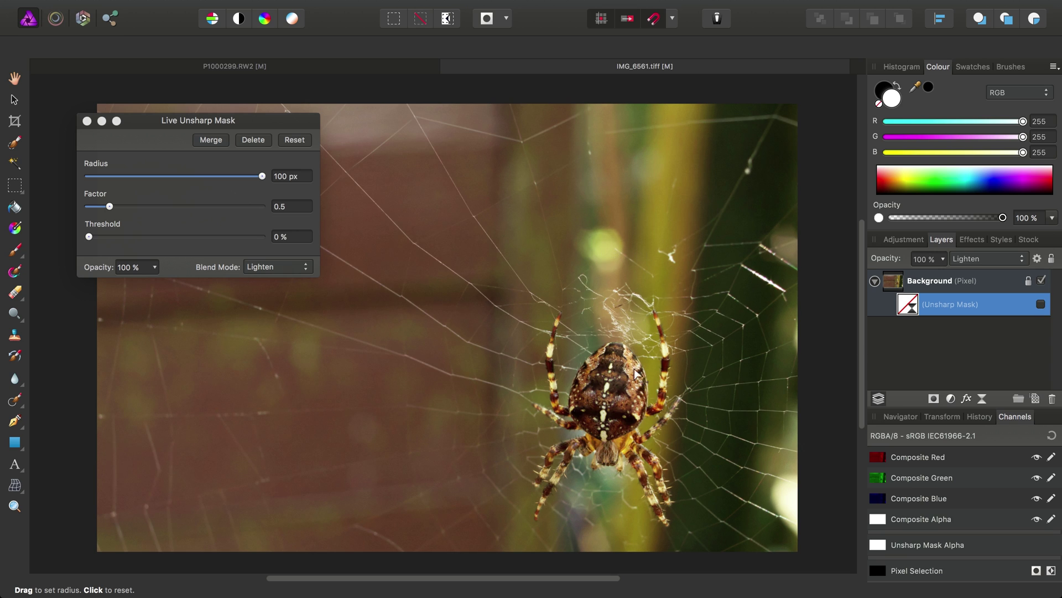
{"action": "left_click", "coordinate": [1041, 304]}
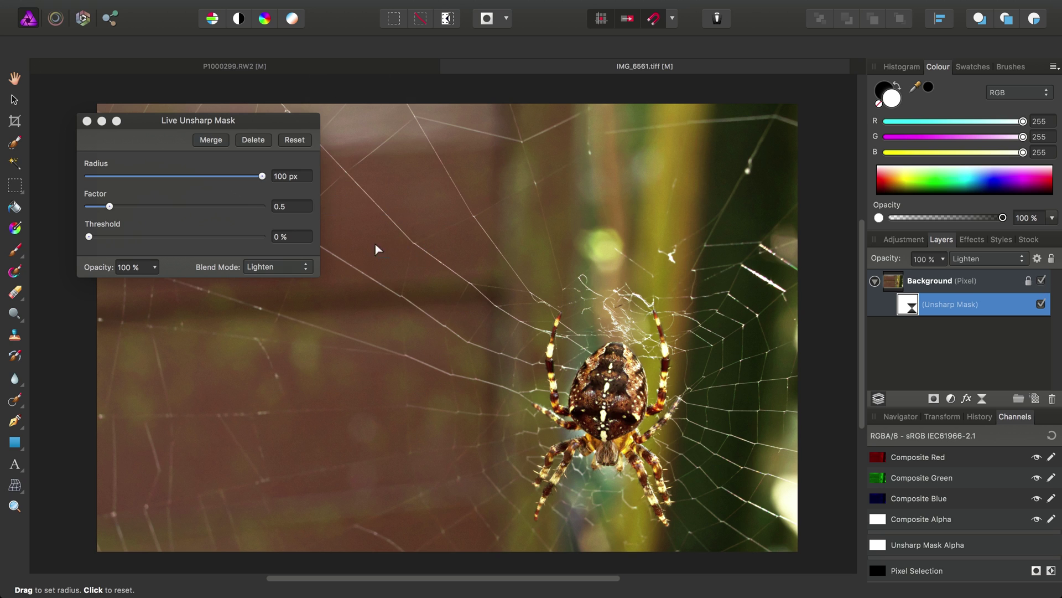
Try a smaller radius, then set the Unsharp Mask factor to 0.88 at 100 px radius
{"action": "scroll", "coordinate": [486, 313], "scroll_direction": "left", "scroll_amount": 5}
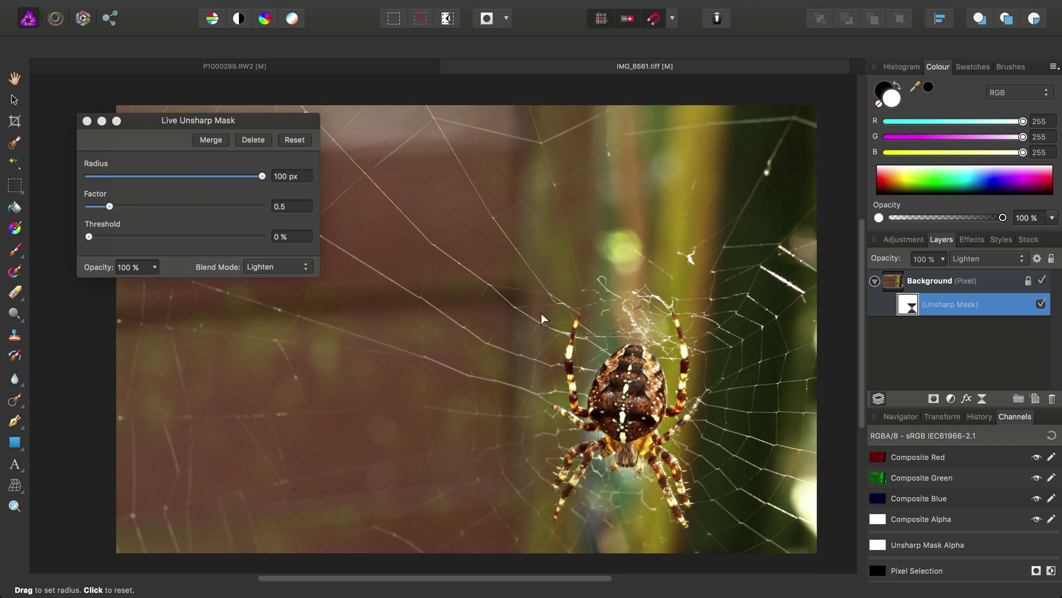
{"action": "scroll", "coordinate": [511, 282], "scroll_direction": "right", "scroll_amount": 3}
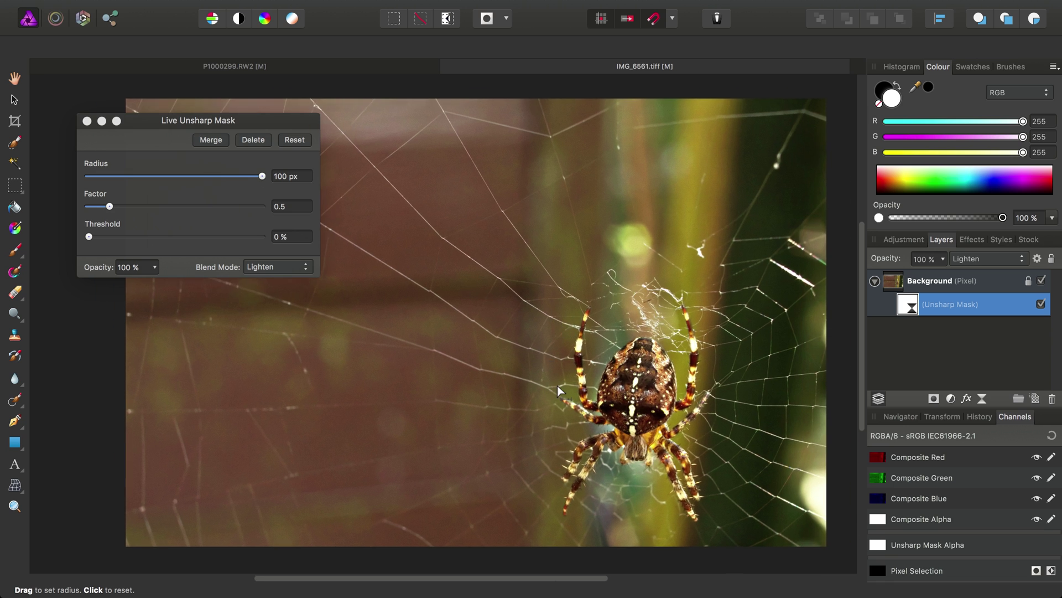
{"action": "scroll", "coordinate": [556, 385], "scroll_direction": "up", "scroll_amount": 5}
{"action": "left_click_drag", "start_coordinate": [205, 128], "coordinate": [190, 119]}
{"action": "left_click_drag", "start_coordinate": [245, 167], "coordinate": [398, 178]}
{"action": "scroll", "coordinate": [559, 382], "scroll_direction": "down", "scroll_amount": 3}
{"action": "scroll", "coordinate": [559, 382], "scroll_direction": "right", "scroll_amount": 2}
{"action": "mouse_move", "coordinate": [94, 197]}
{"action": "left_mouse_down"}
{"action": "mouse_move", "coordinate": [192, 206]}
{"action": "mouse_move", "coordinate": [98, 208]}
{"action": "mouse_move", "coordinate": [133, 212]}
{"action": "mouse_move", "coordinate": [107, 213]}
{"action": "left_mouse_up"}
{"action": "left_click_drag", "start_coordinate": [155, 111], "coordinate": [220, 132]}
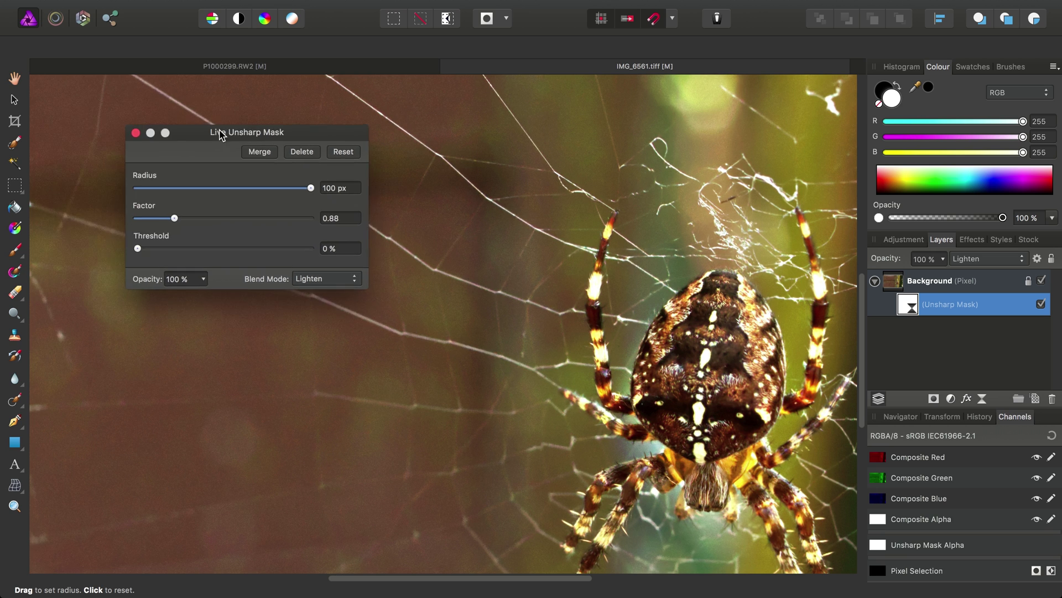
{"action": "left_click", "coordinate": [136, 132]}
{"action": "key", "text": "h"}
{"action": "left_click_drag", "start_coordinate": [575, 355], "coordinate": [432, 295]}
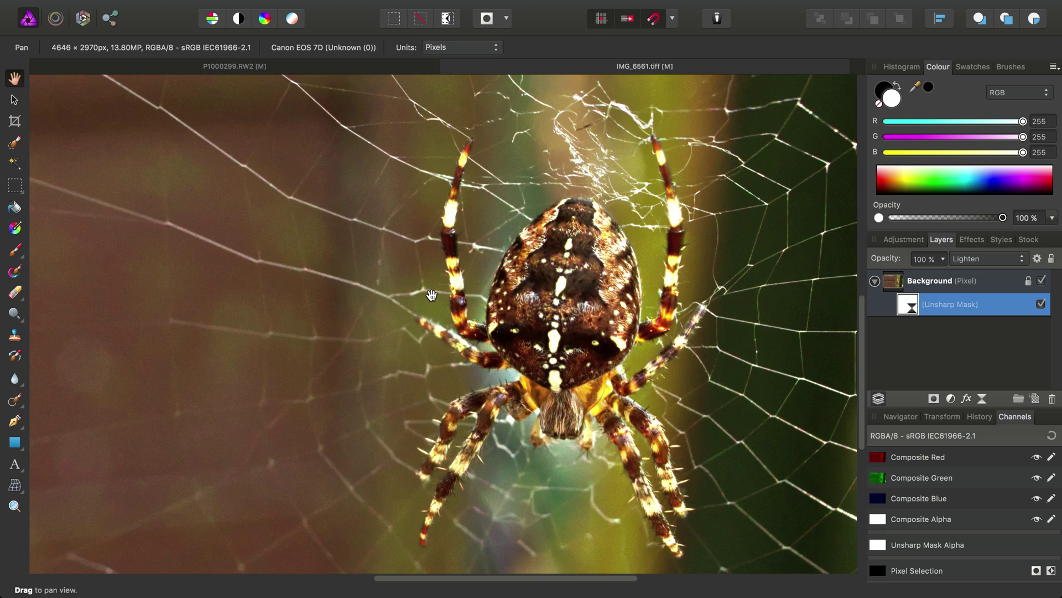
{"action": "key", "text": "super+0"}
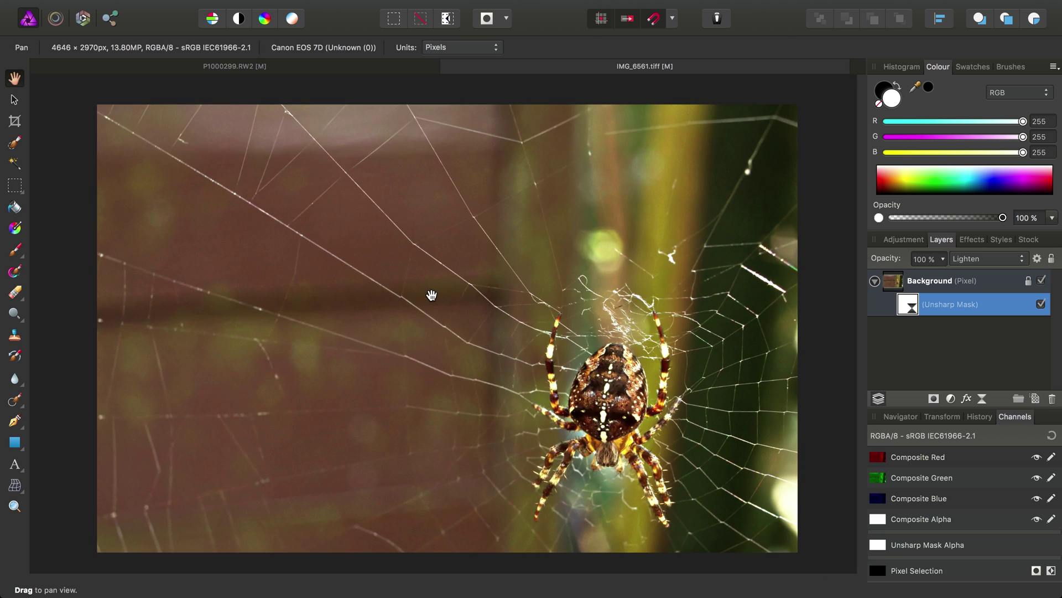